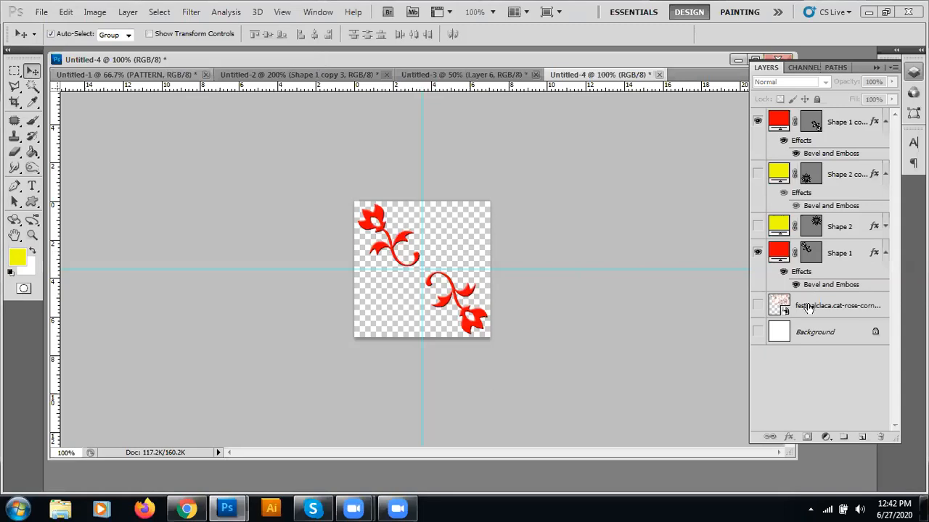
- Show and select the hidden rose corner image layer beneath the red flower shapes
click(762, 306)
click(758, 305)
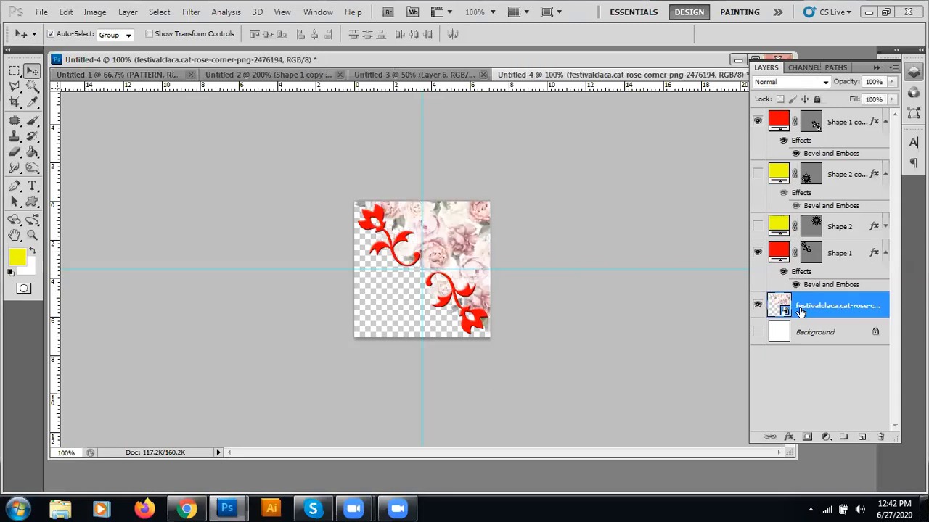
click(42, 11)
click(64, 279)
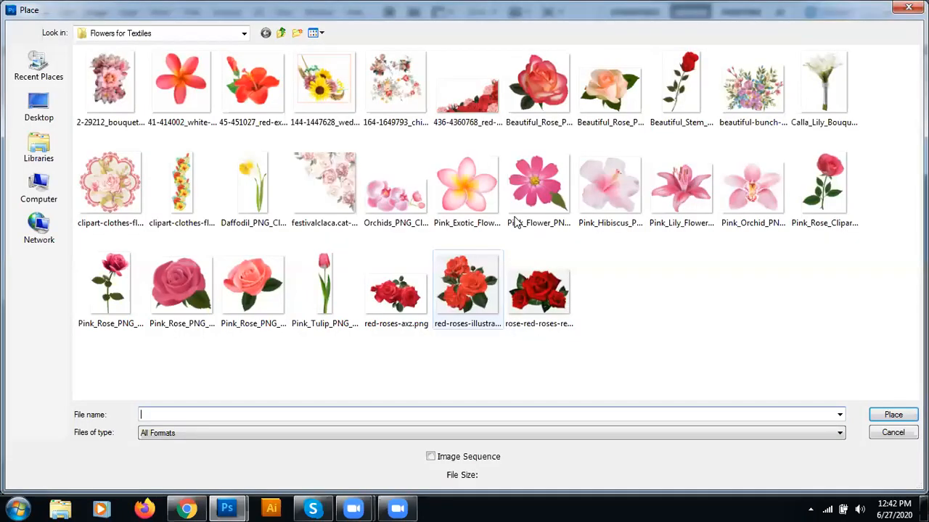
click(891, 433)
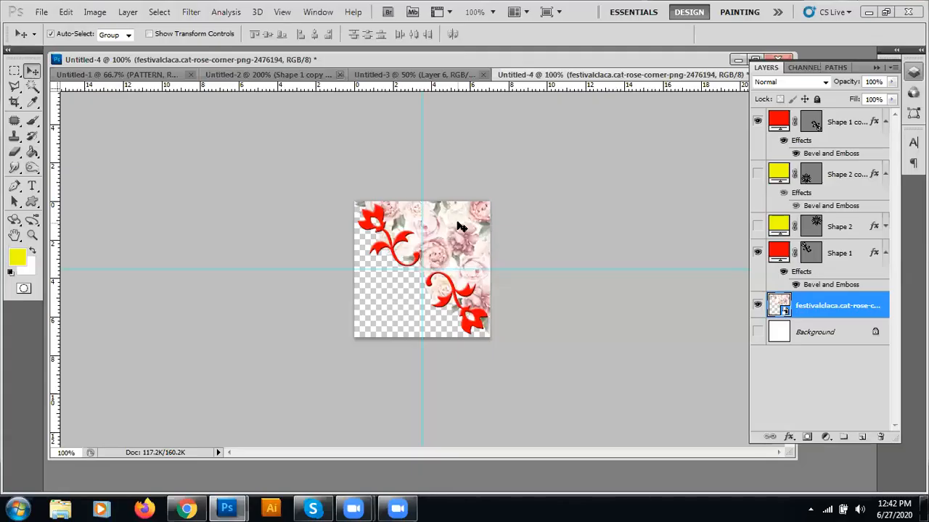
- Duplicate the rose corner layer and flip the copy horizontally and vertically so it fills the opposite corner
drag(843, 312, 862, 437)
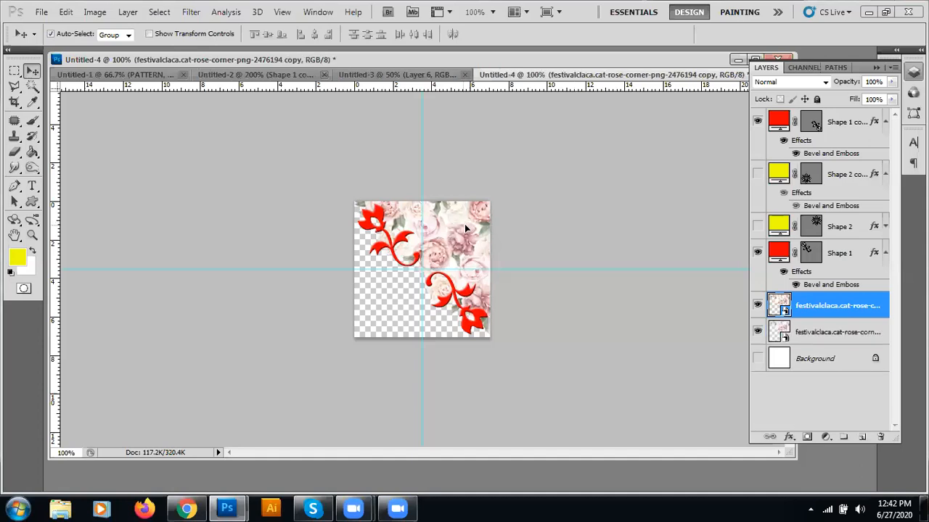
key(ctrl+t)
right_click(517, 416)
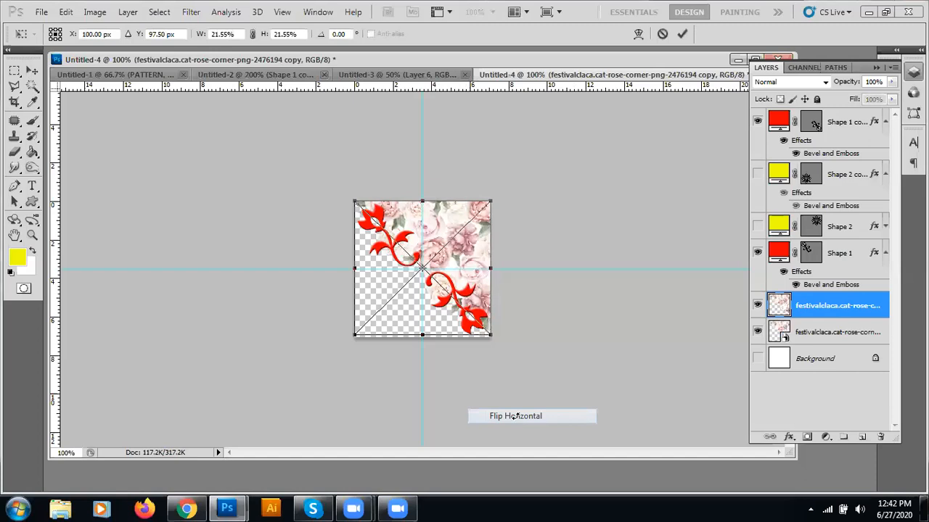
click(516, 416)
right_click(518, 452)
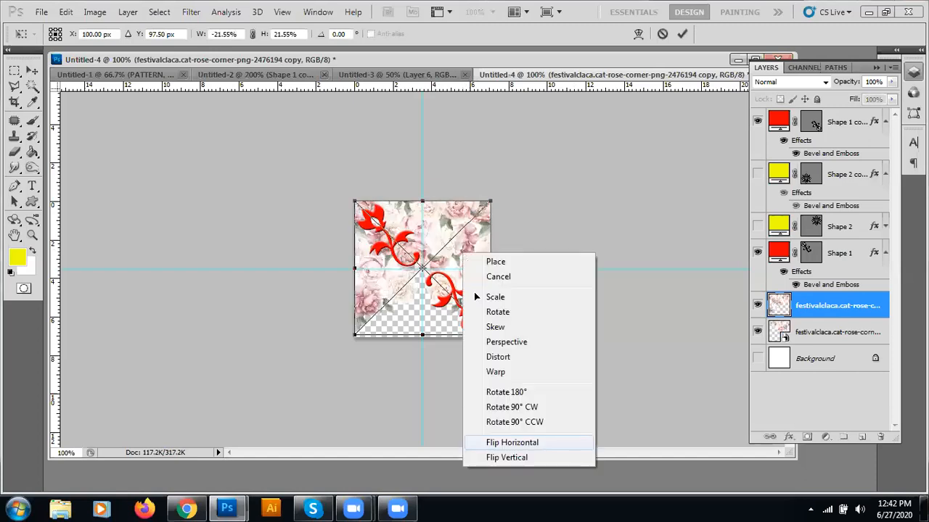
click(506, 457)
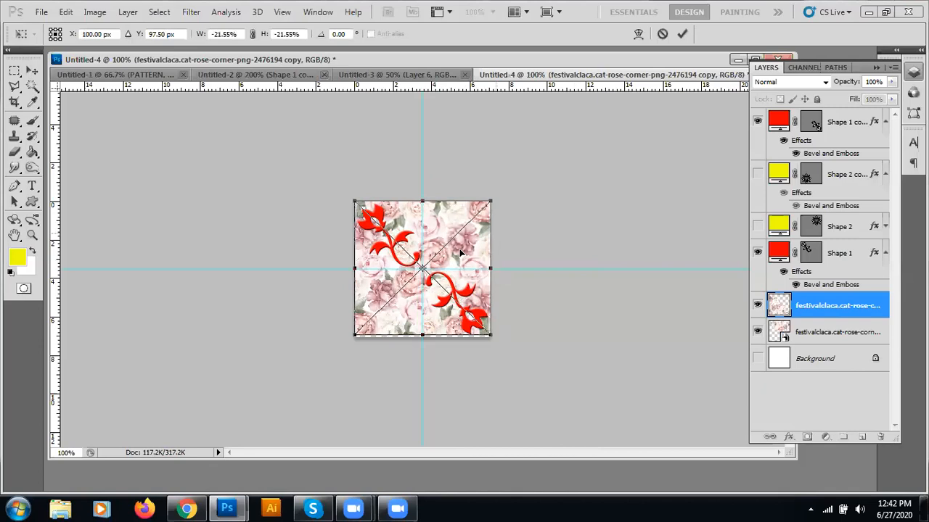
- Nudge the flipped rose copy three pixels down and one pixel left, and apply the transform
key(Down)
key(Down)
key(Down)
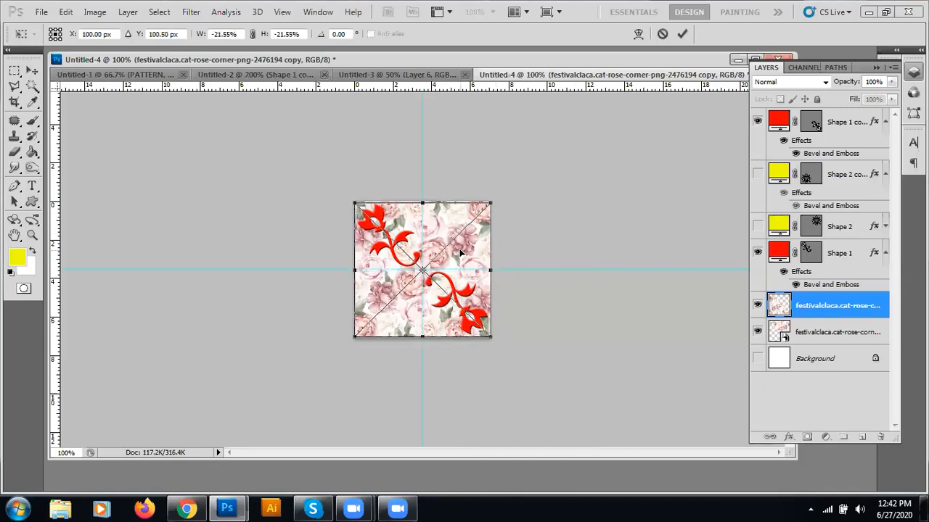
key(Left)
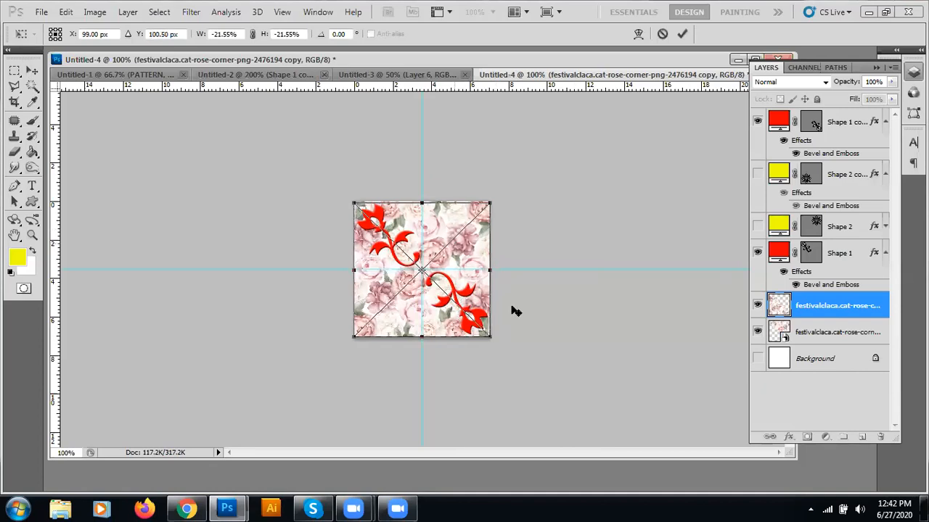
key(Return)
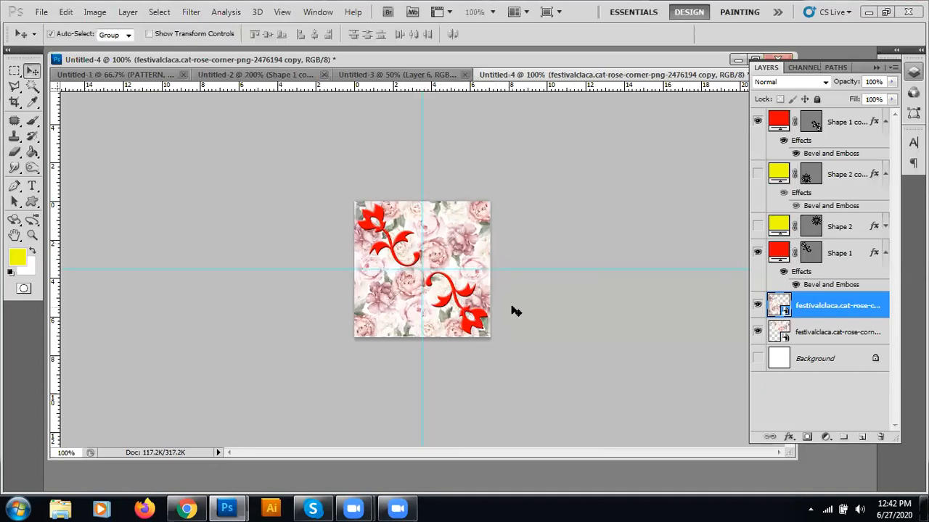
- Define the rose and red flower tile as a new pattern, keeping the suggested name
key(ctrl+plus)
key(ctrl+plus)
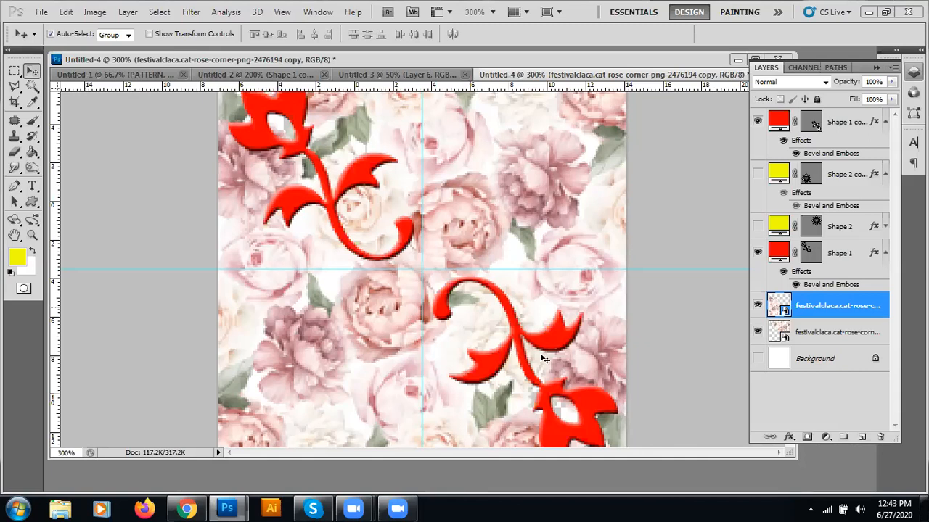
key(ctrl+minus)
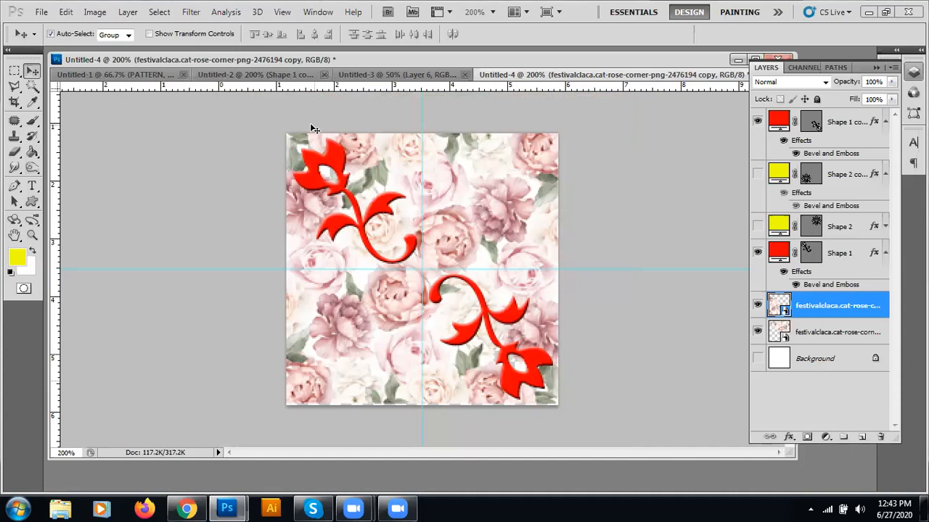
click(65, 11)
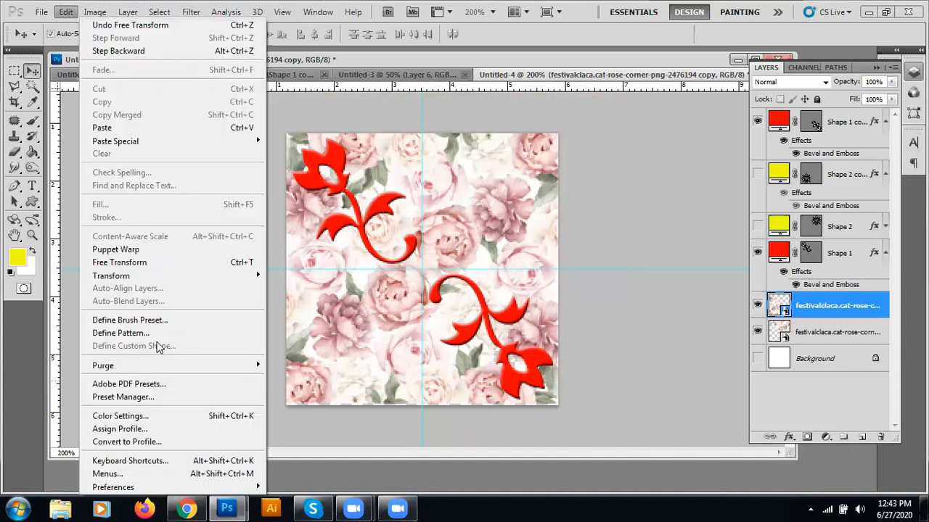
click(157, 334)
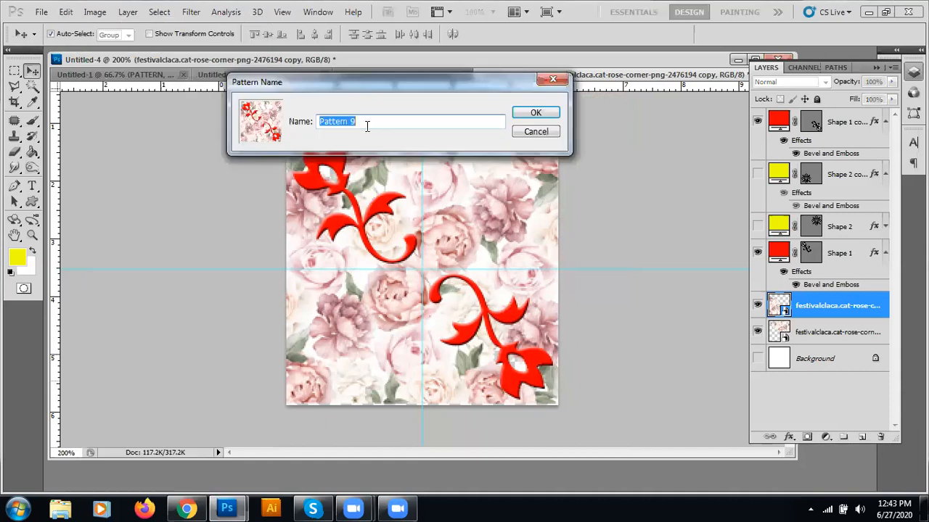
click(547, 116)
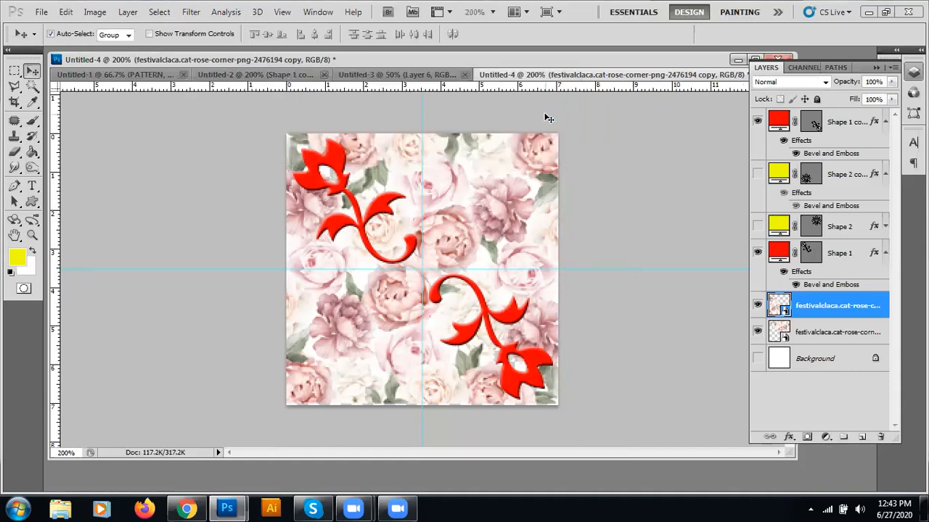
- Fill Layer 6 of the Untitled-3 document with the new rose pattern using the Paint Bucket tool
click(376, 78)
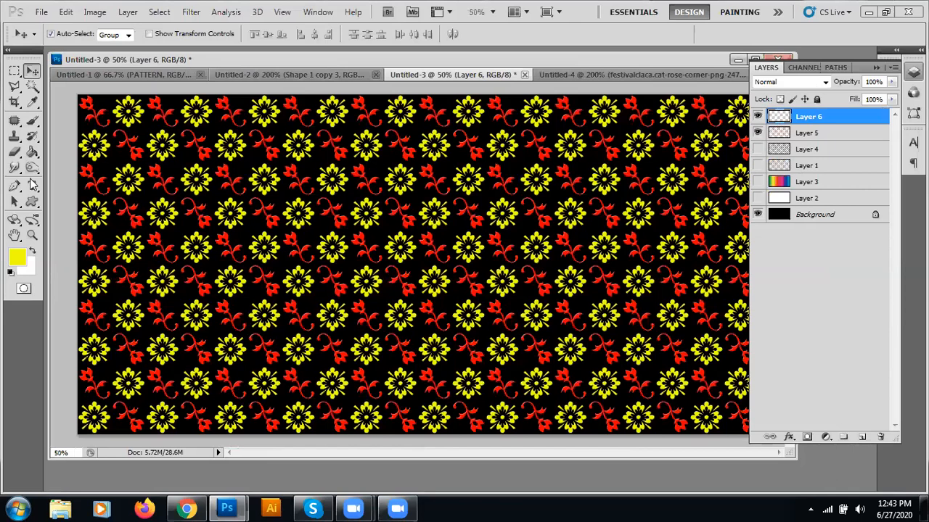
click(33, 152)
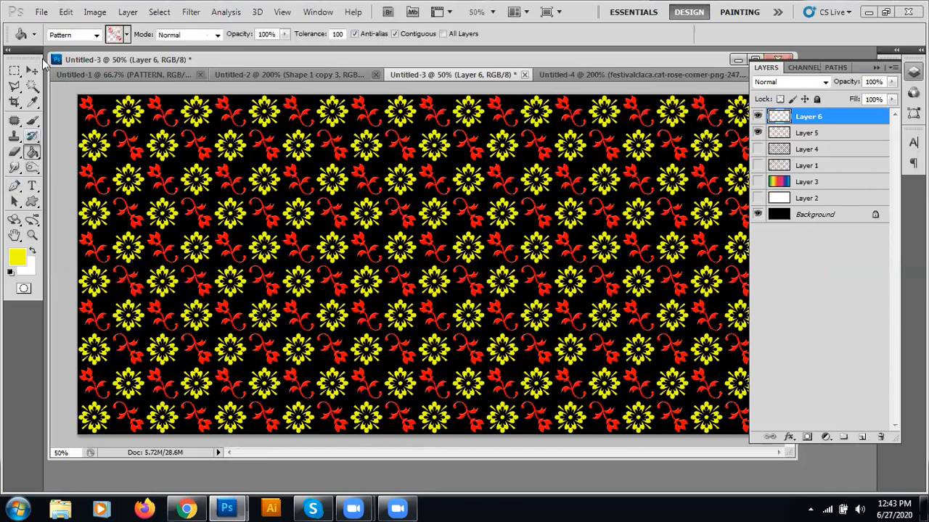
click(127, 35)
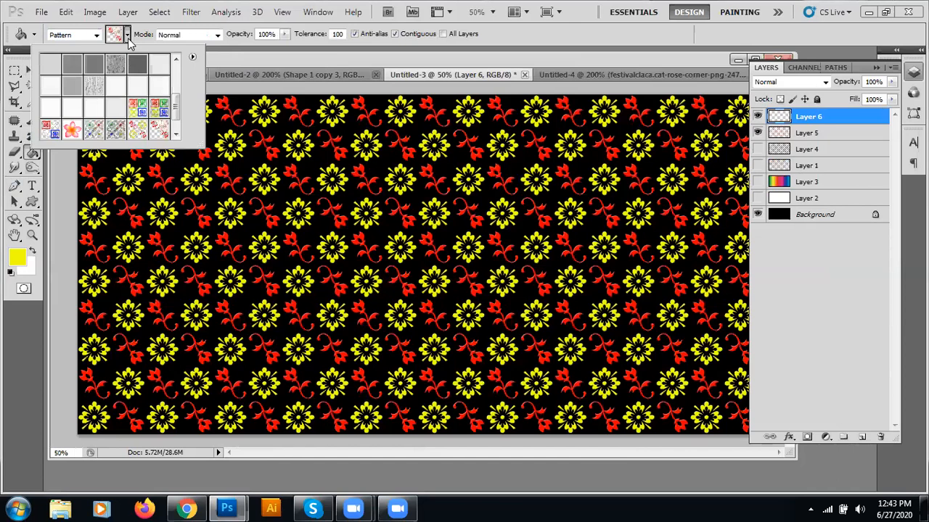
click(177, 125)
click(45, 132)
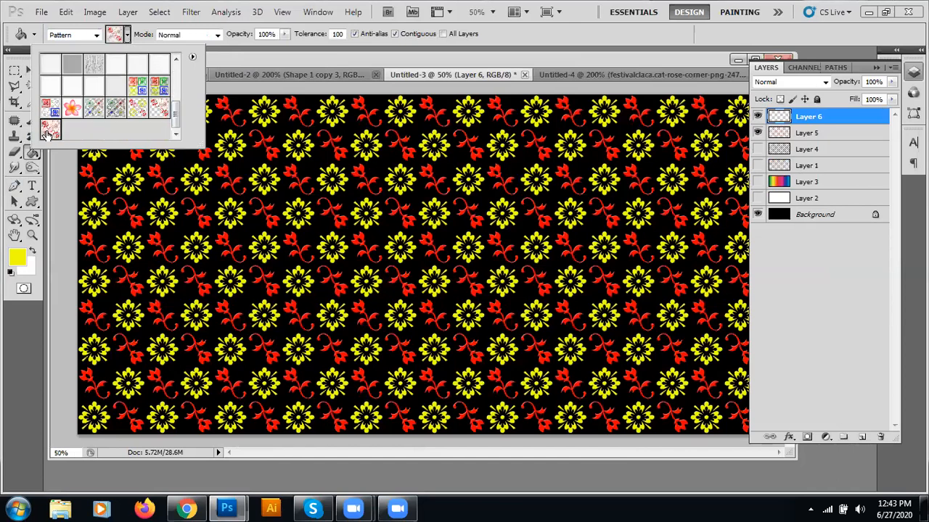
click(427, 270)
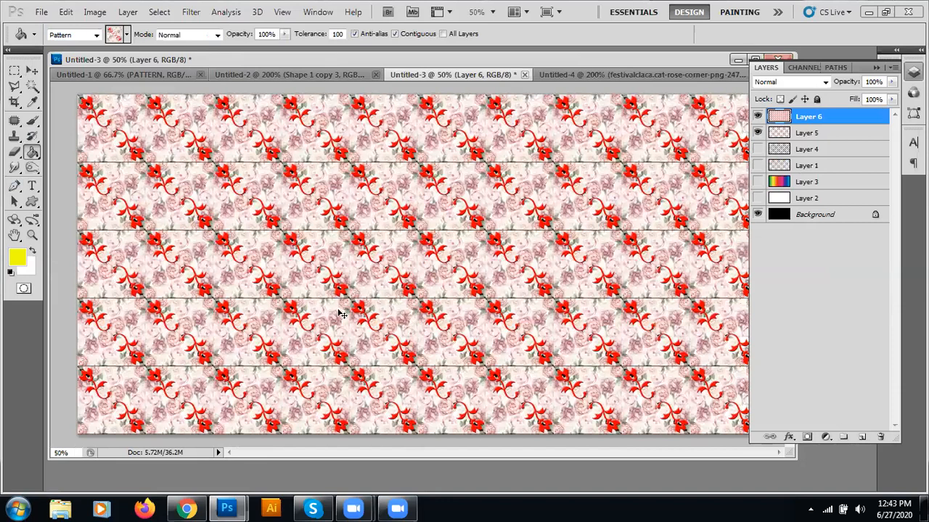
- Check the seams between the tiles in Untitled-3, and nudge the upper rose layer in Untitled-4 slightly left
key(ctrl+plus)
key(ctrl+plus)
key(ctrl+plus)
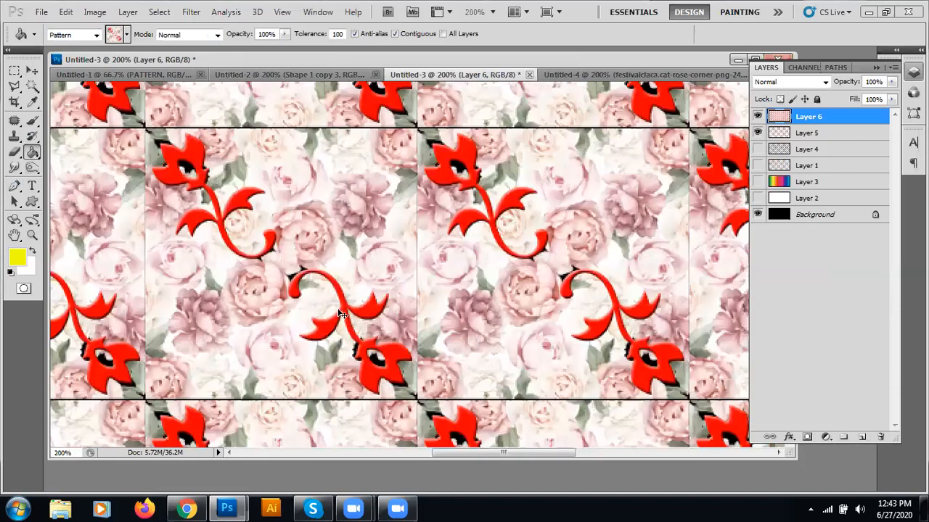
key(ctrl+plus)
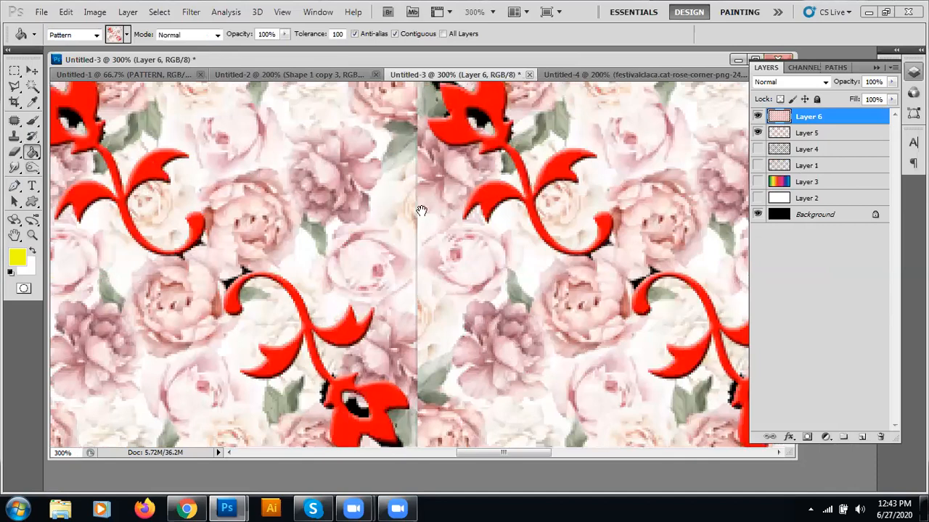
scroll(419, 211, down, 3)
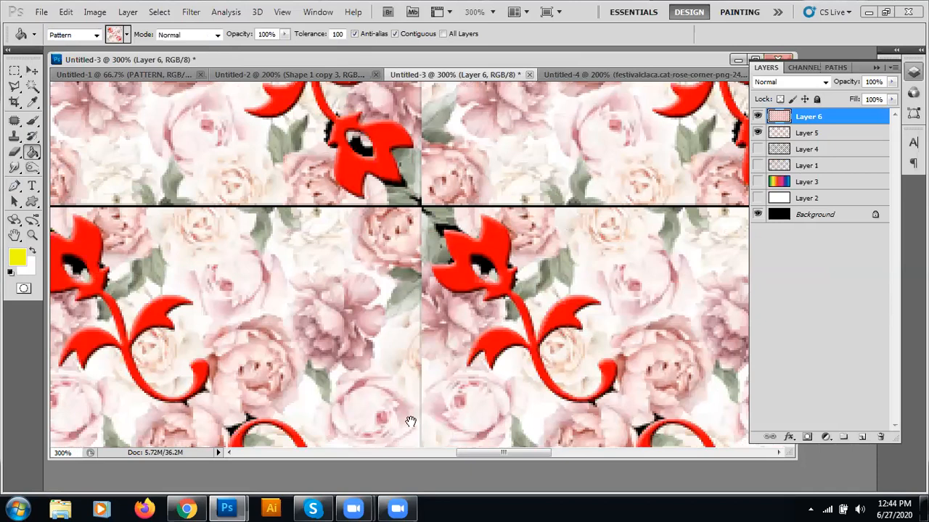
click(575, 78)
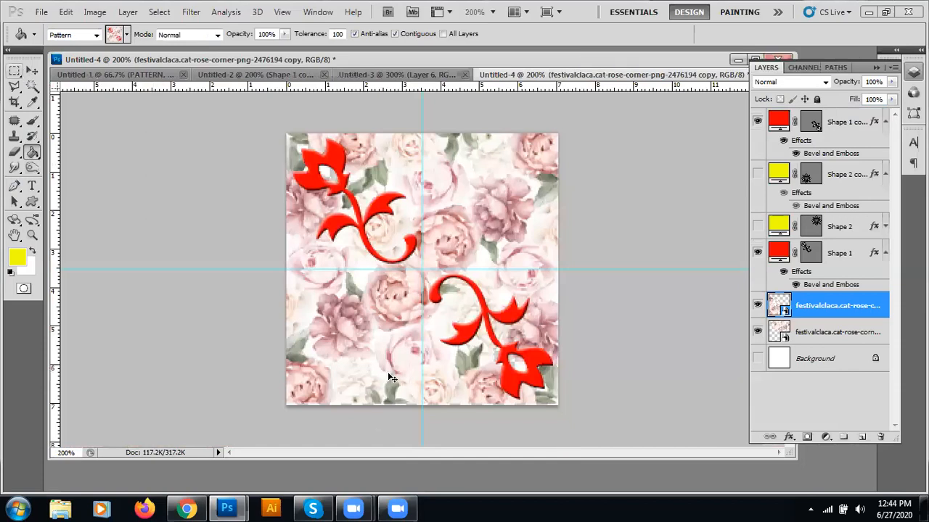
key(v)
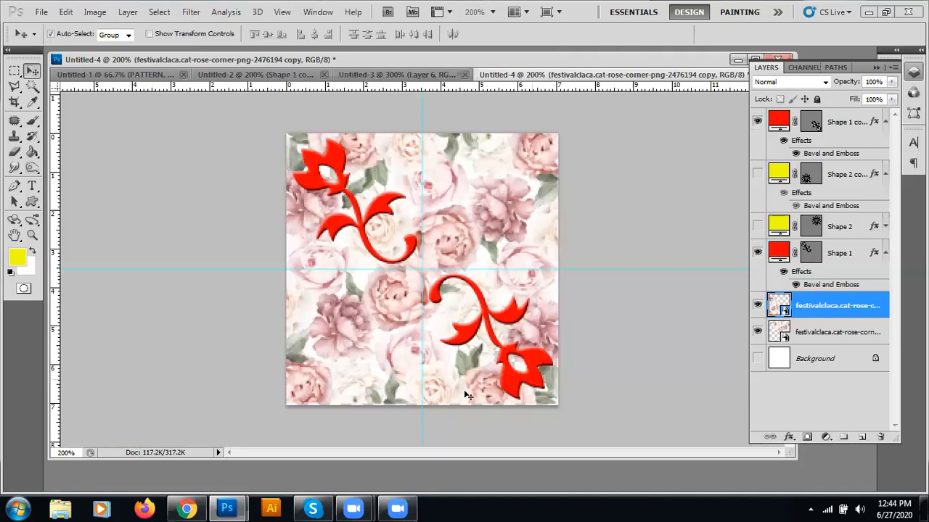
key(Left)
key(Left)
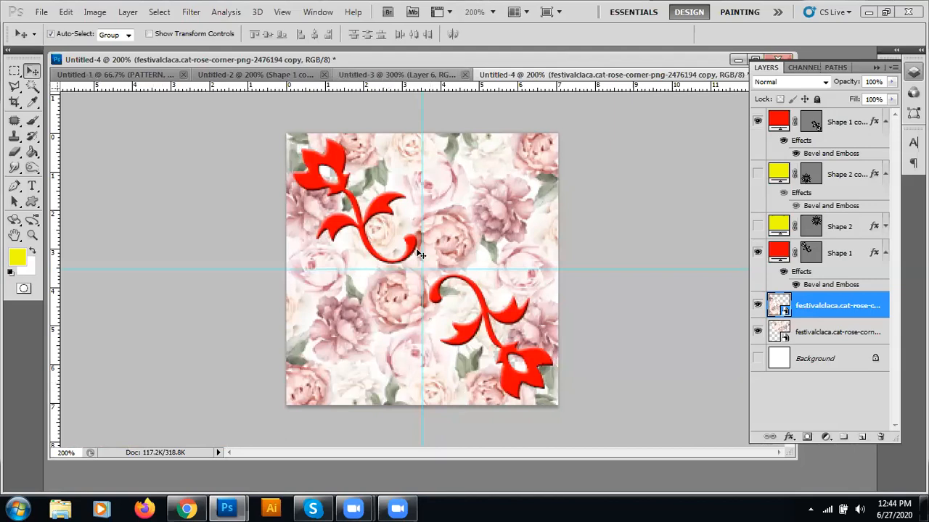
- Recheck the tile seams in Untitled-3, and define the adjusted tile in Untitled-4 as another pattern with the suggested name
click(386, 75)
drag(54, 192, 234, 194)
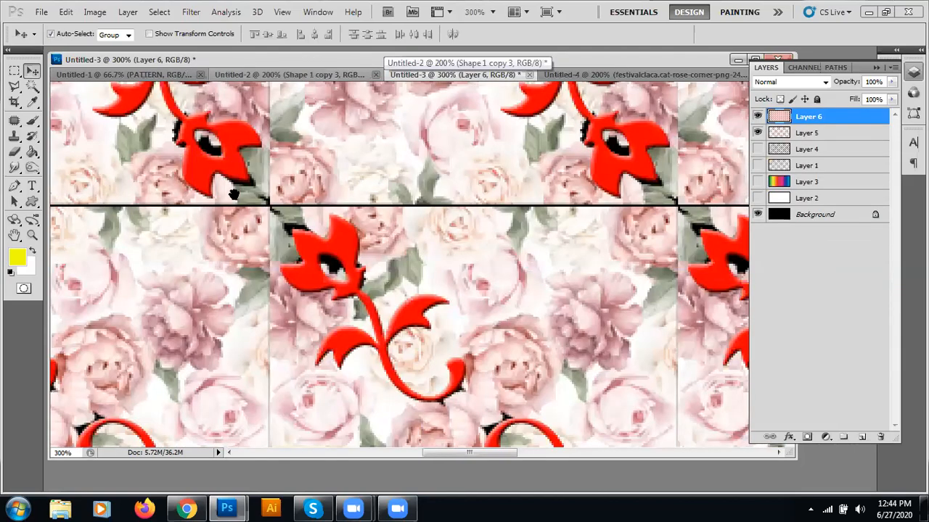
drag(269, 373, 271, 172)
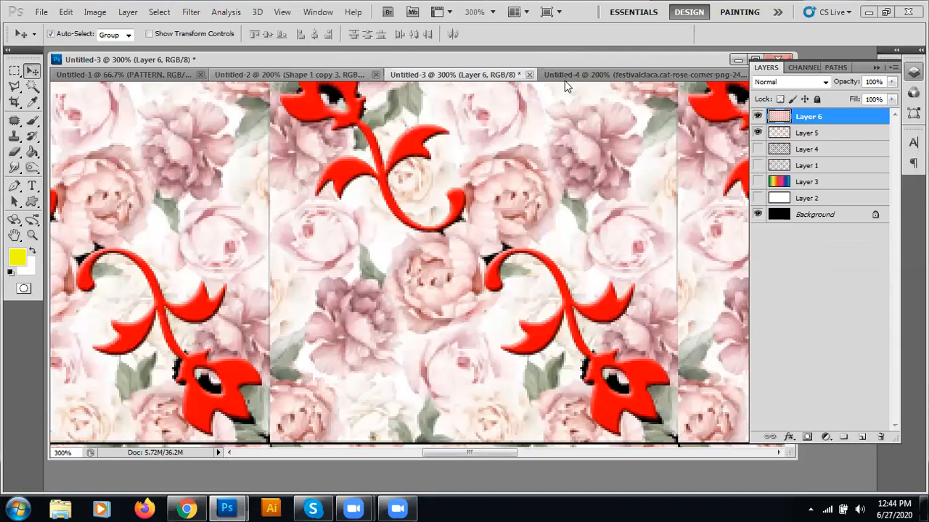
key(ctrl+Tab)
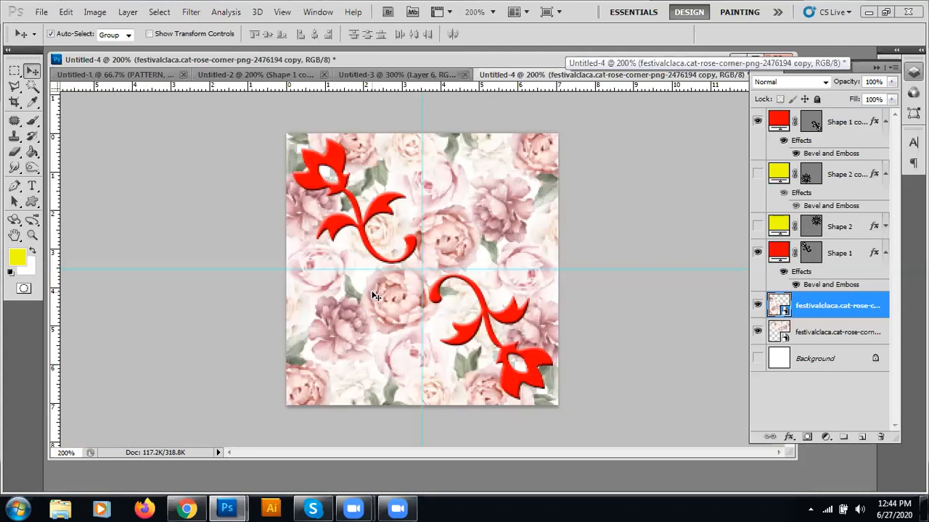
click(65, 12)
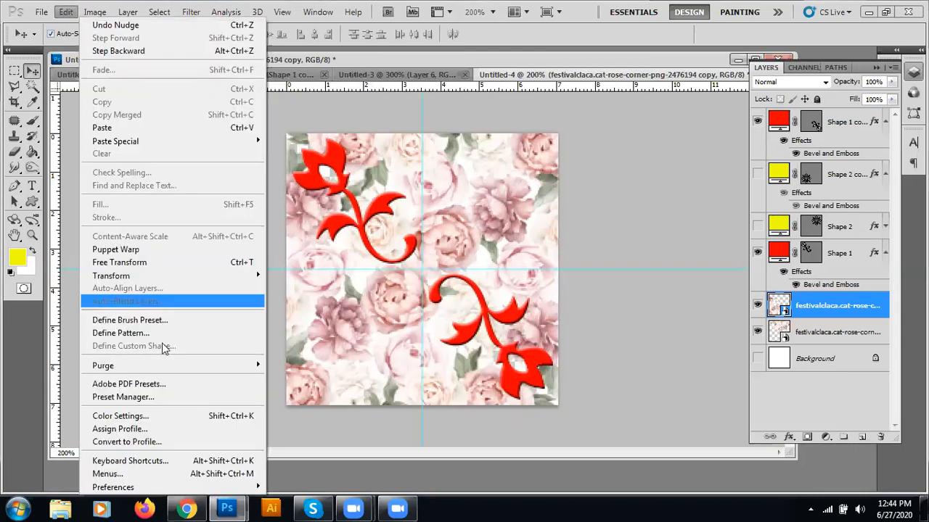
click(137, 333)
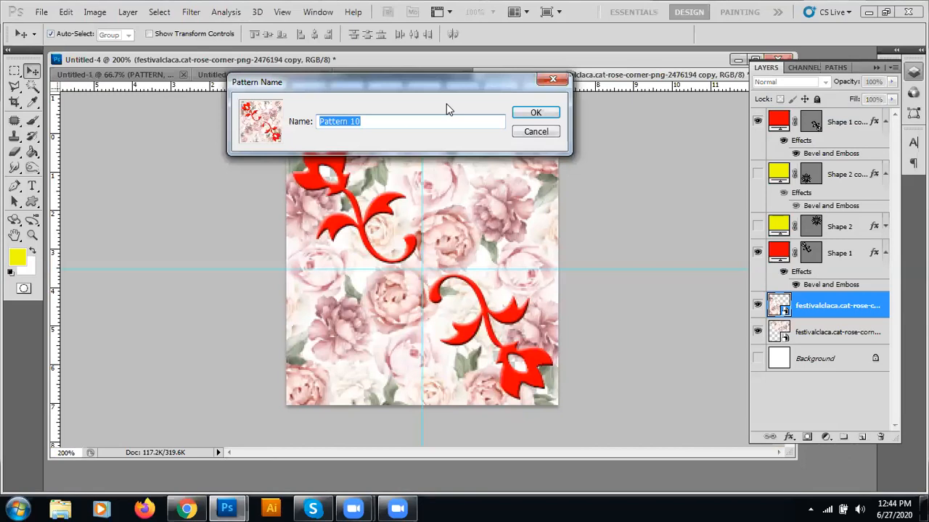
click(531, 115)
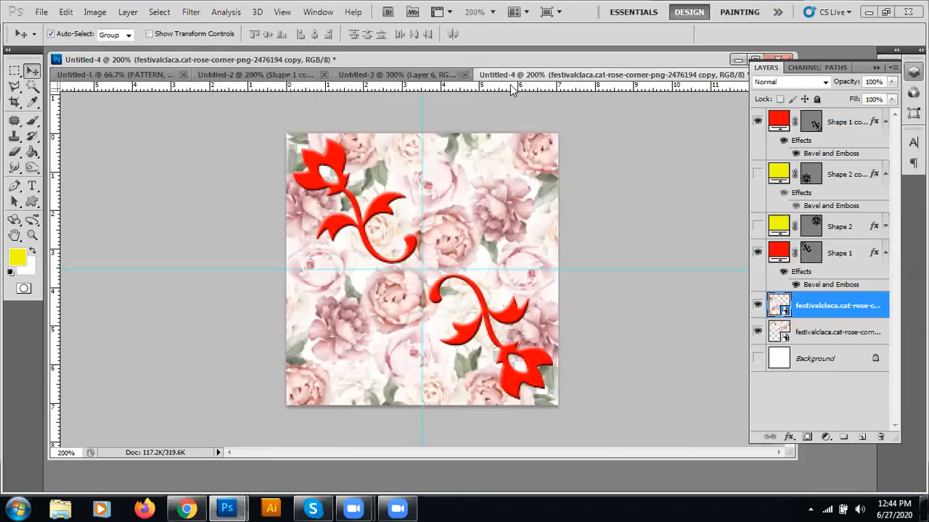
- Delete the rose-filled Layer 6 from Untitled-3, and undo the extra deletion of Layer 5
key(ctrl+shift+Tab)
drag(822, 117, 880, 437)
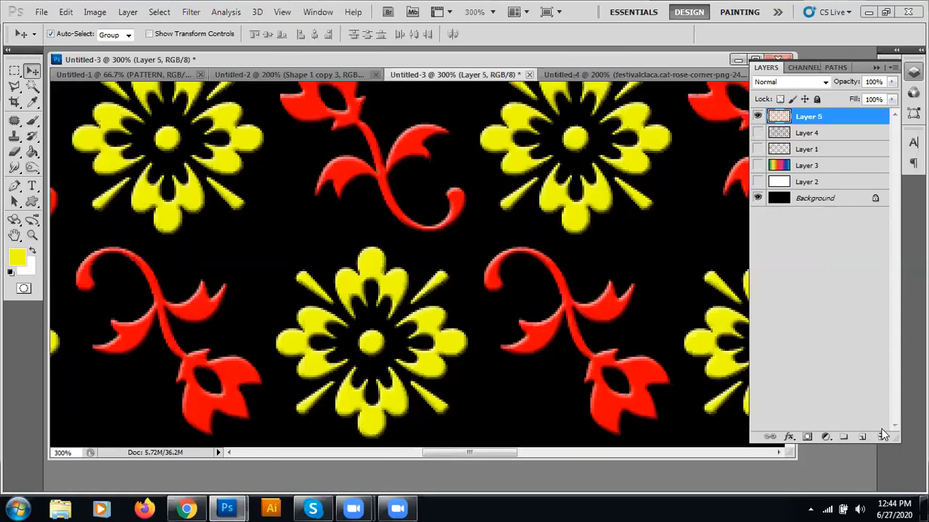
key(Delete)
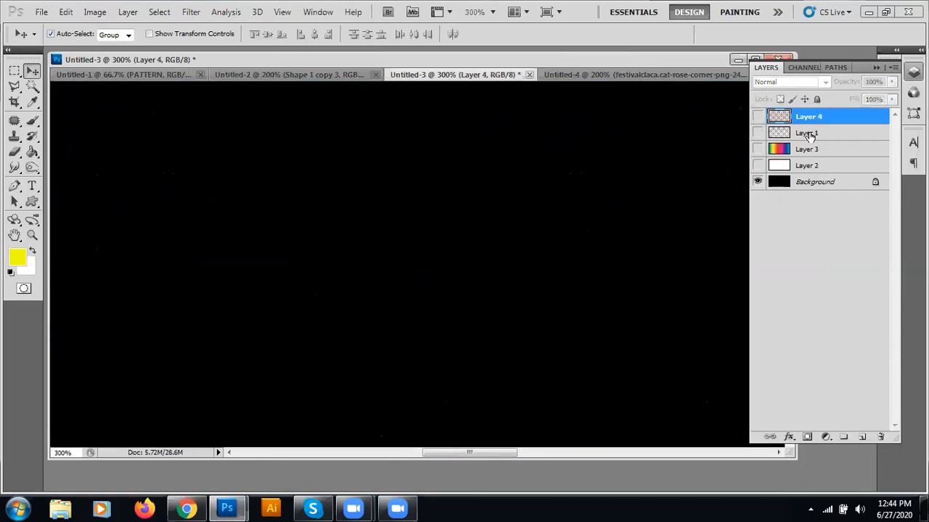
key(ctrl+z)
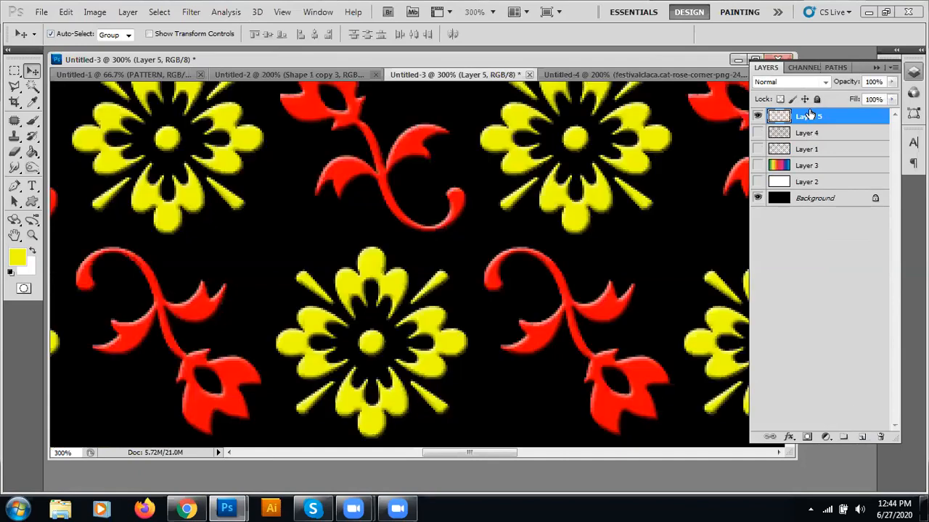
- Add a new layer above Layer 5 in Untitled-3 and fill it with the latest rose pattern using the Paint Bucket tool
click(862, 437)
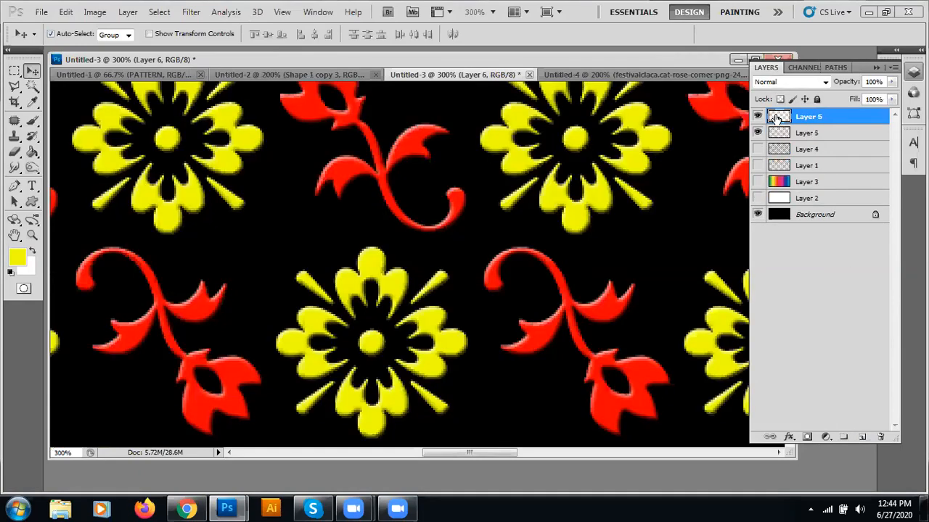
click(32, 152)
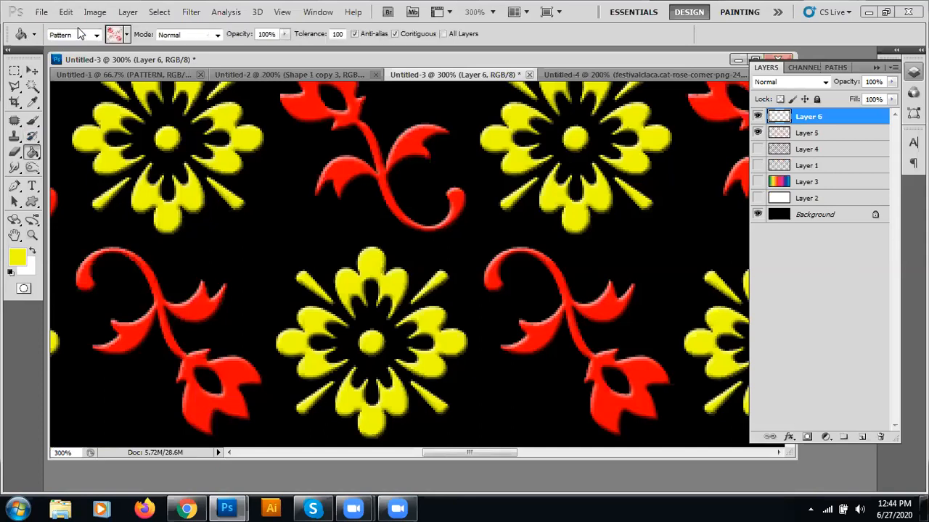
click(128, 35)
click(426, 292)
click(426, 293)
- Inspect the rose fill in Untitled-3 as a whole and along the horizontal and vertical tile seams
key(ctrl+minus)
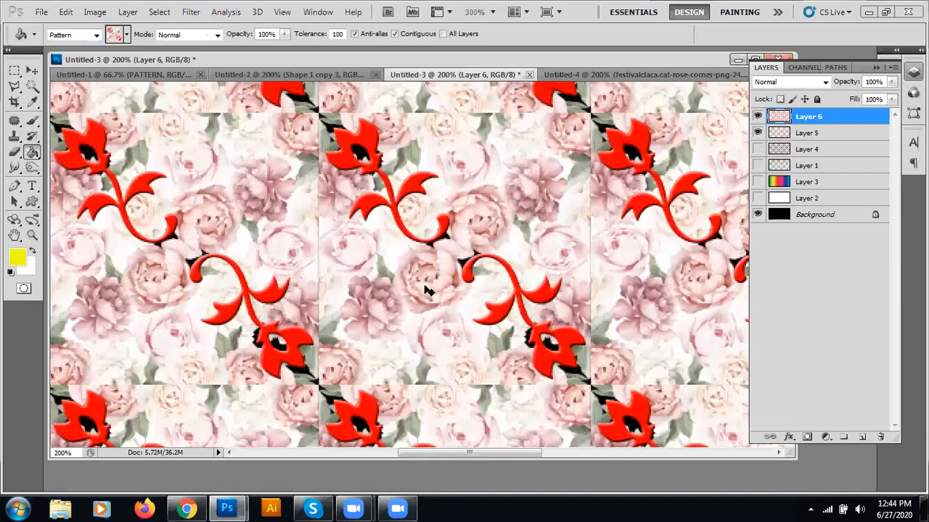
key(ctrl+minus)
key(ctrl+minus)
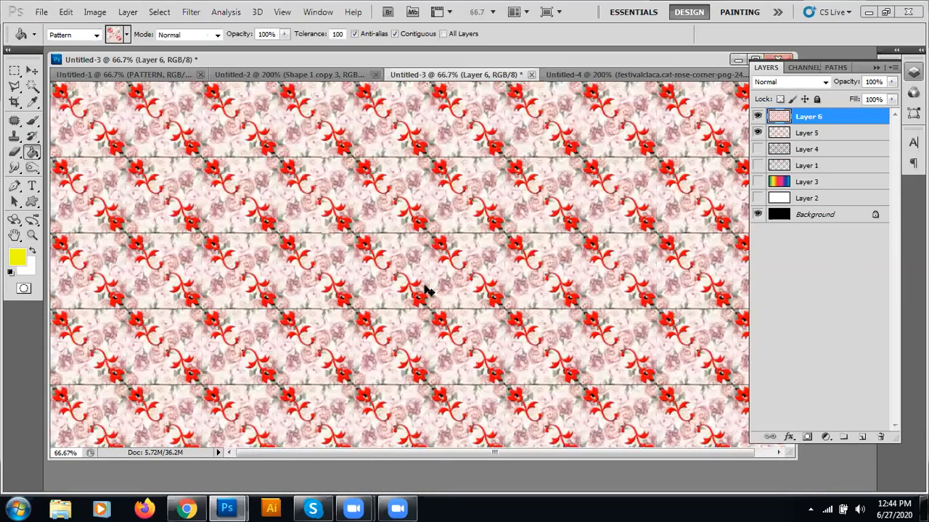
key(ctrl+minus)
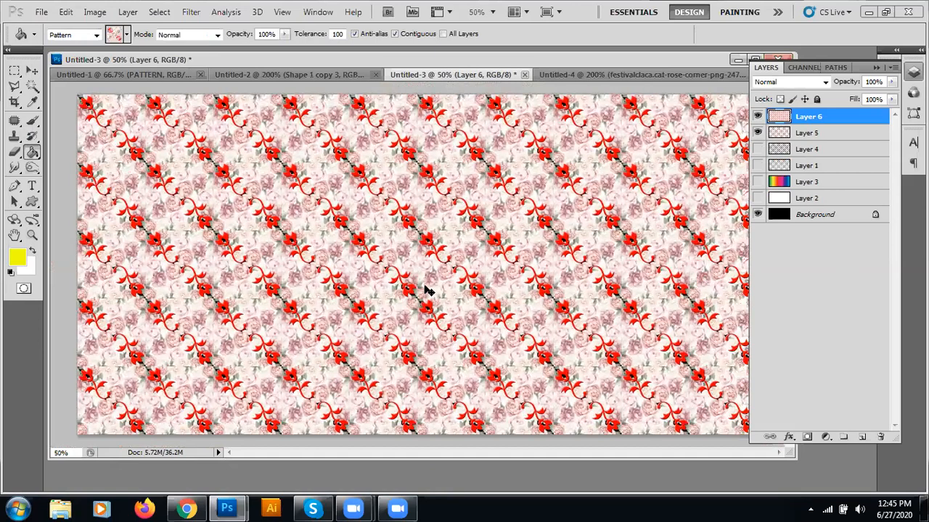
key(ctrl+plus)
key(ctrl+plus)
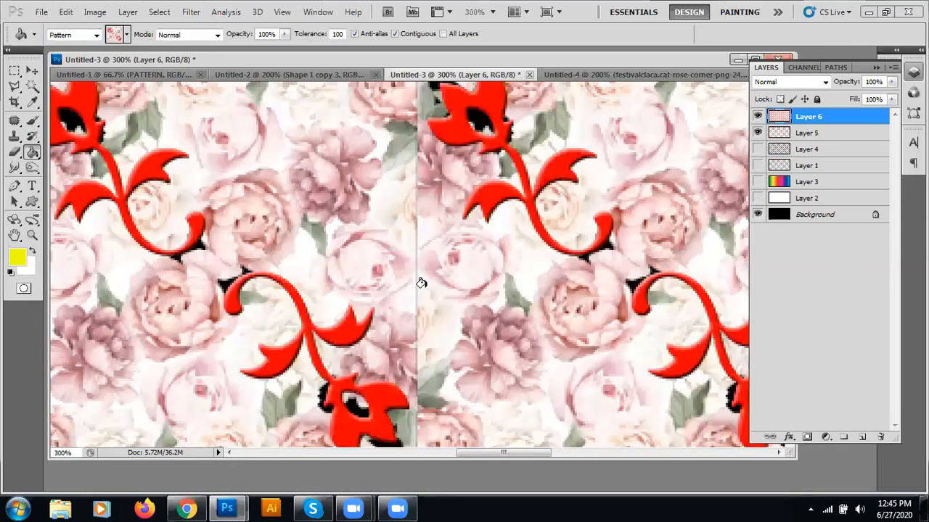
drag(366, 352, 122, 166)
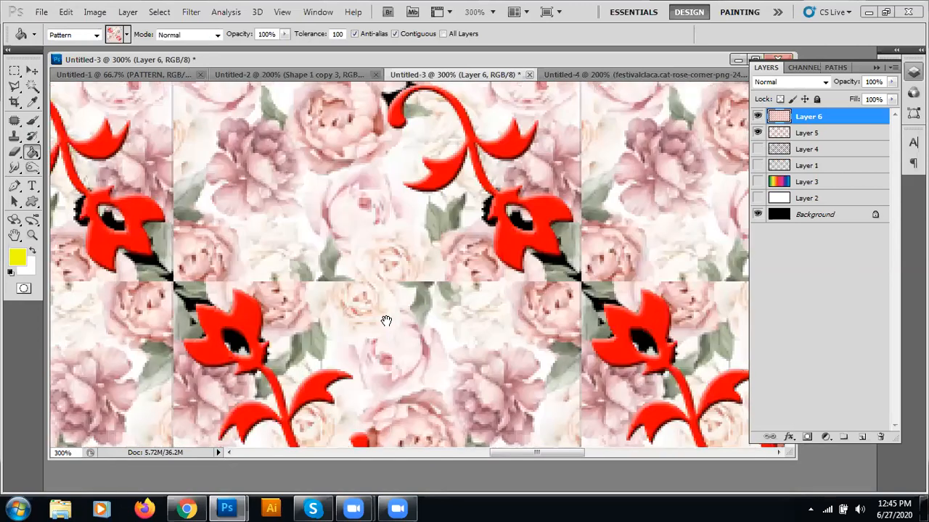
drag(457, 229, 354, 352)
drag(420, 177, 377, 292)
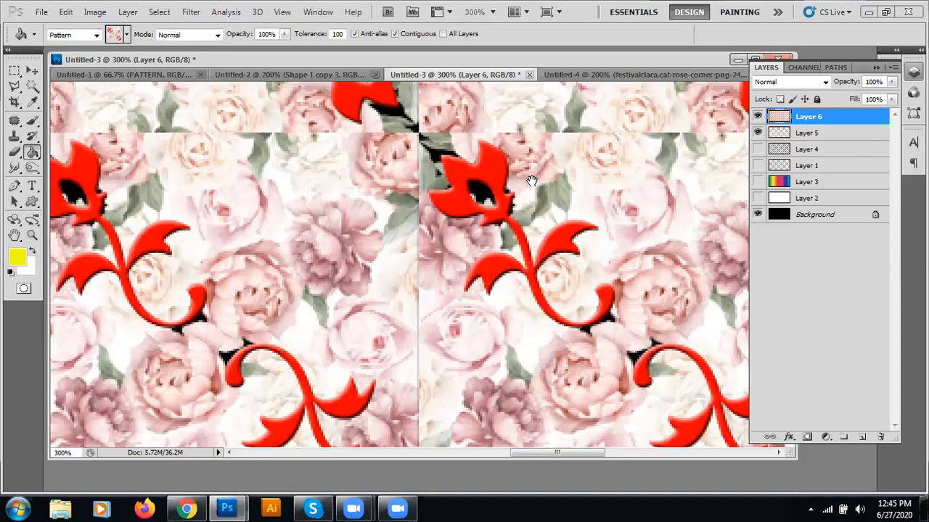
drag(518, 210, 340, 86)
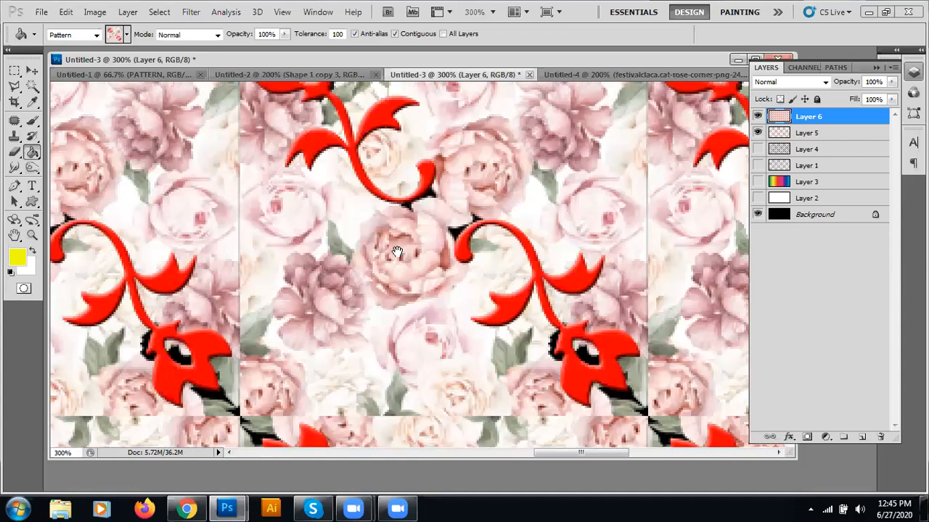
- Delete the upper rose image layer from Untitled-4 and define the remaining tile as Pattern 11
click(601, 84)
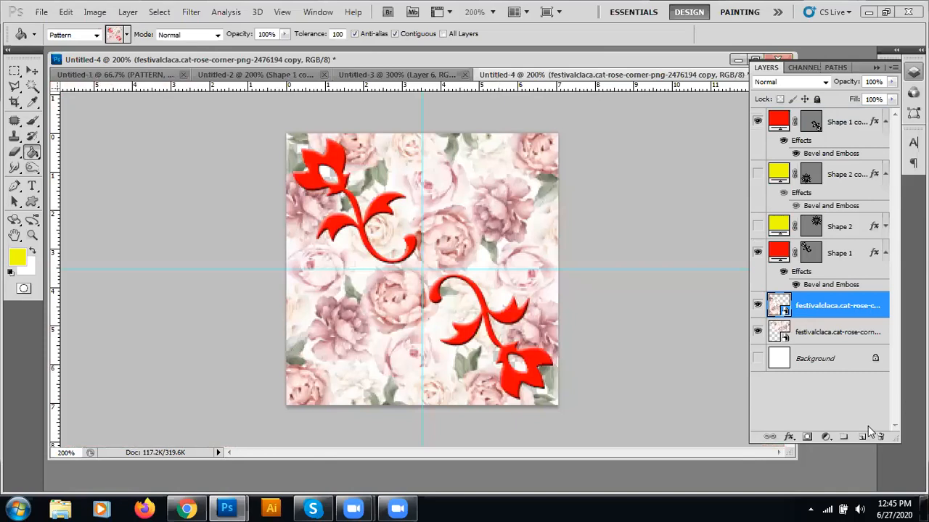
key(ctrl+e)
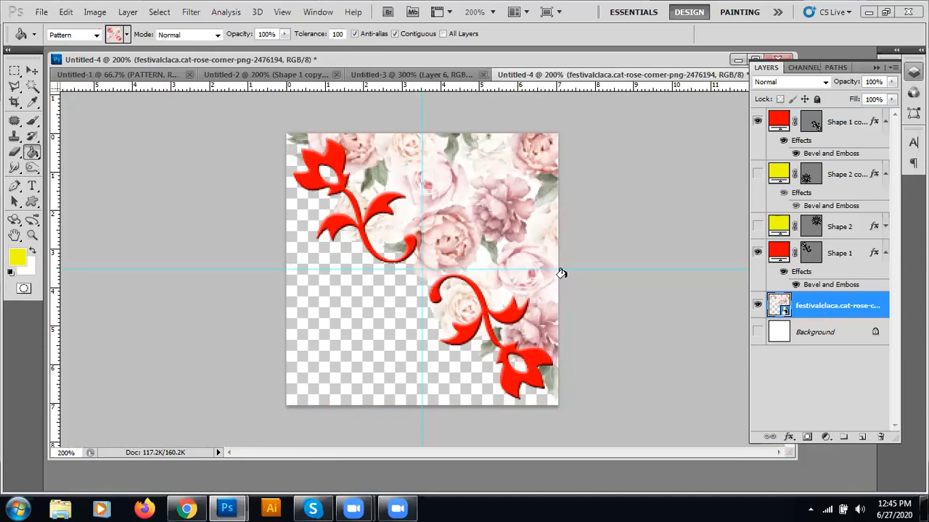
key(alt+e)
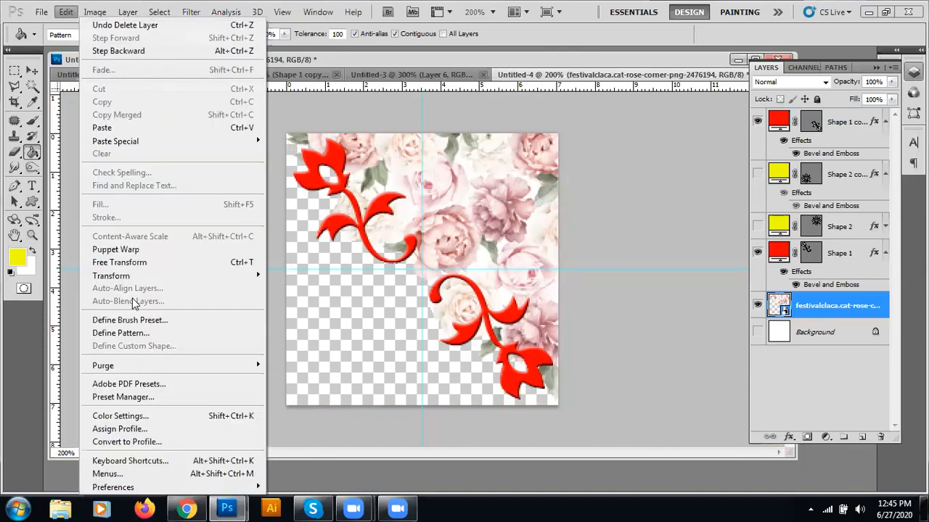
click(138, 334)
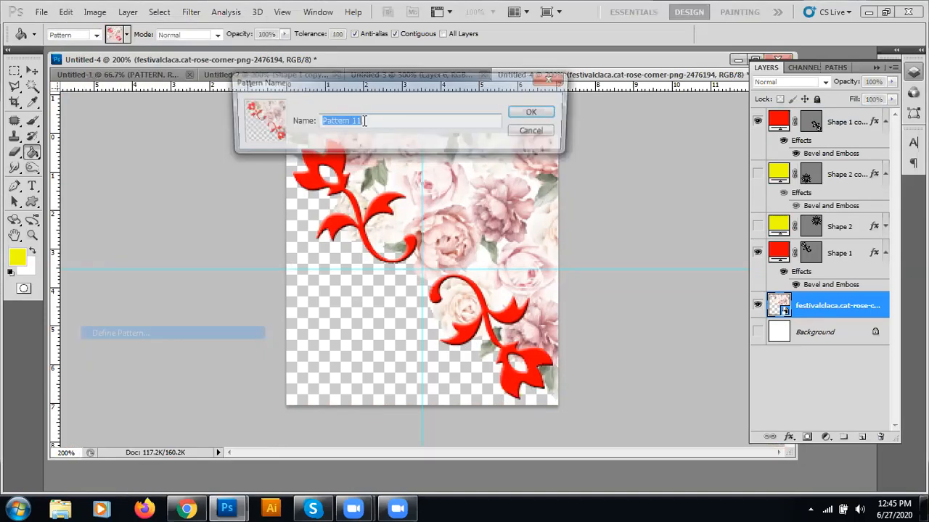
click(536, 113)
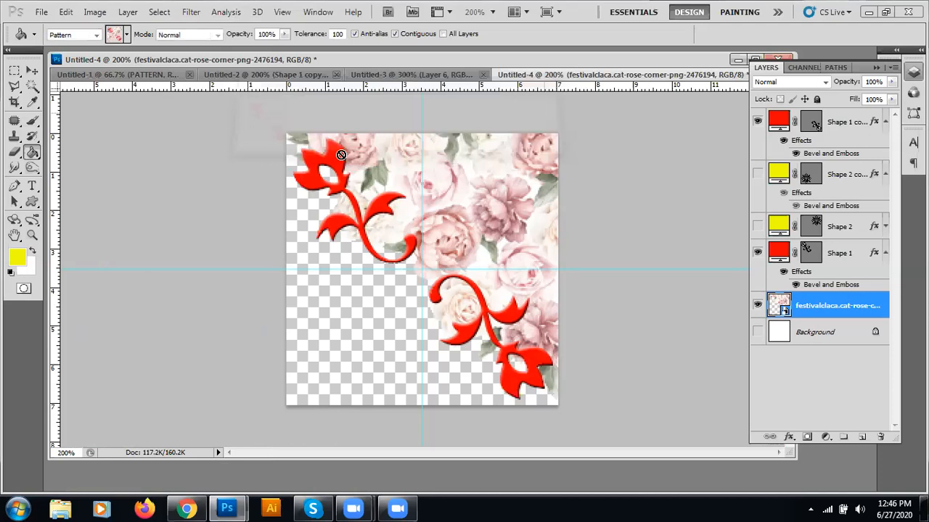
- Choose the newly defined half-rose pattern for the Paint Bucket and try filling the existing Layer 6 in Untitled-3 with it
click(403, 75)
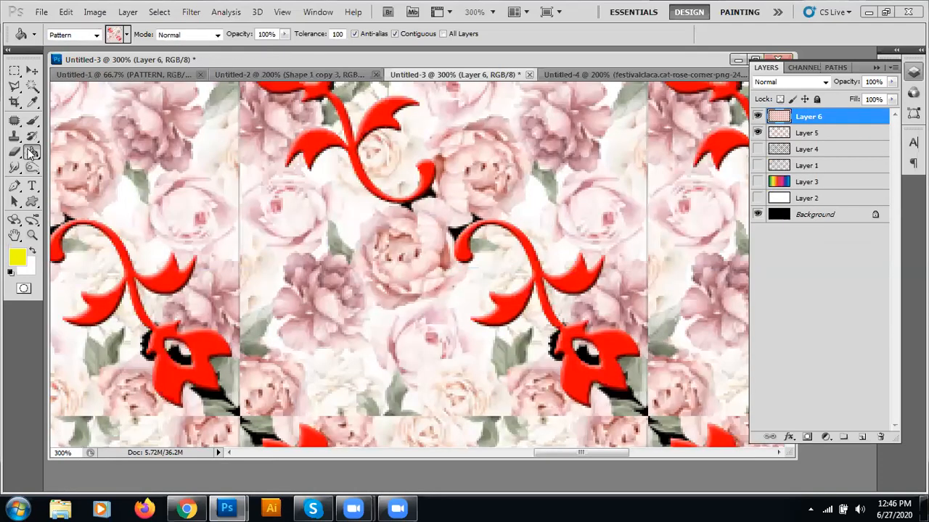
click(126, 36)
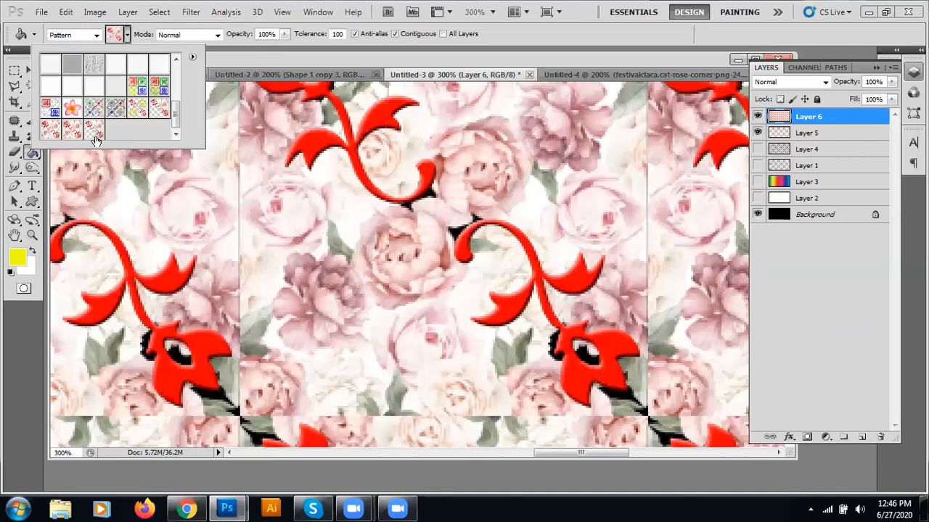
click(94, 130)
click(375, 237)
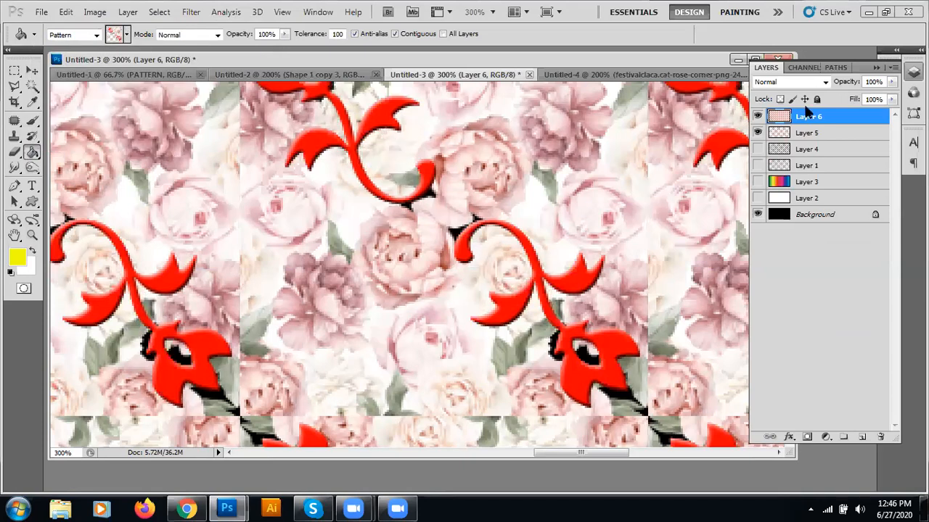
- Replace the filled Layer 6 with a new empty layer, hide Layer 5, and fill the new layer with the half-rose pattern
drag(807, 121, 880, 438)
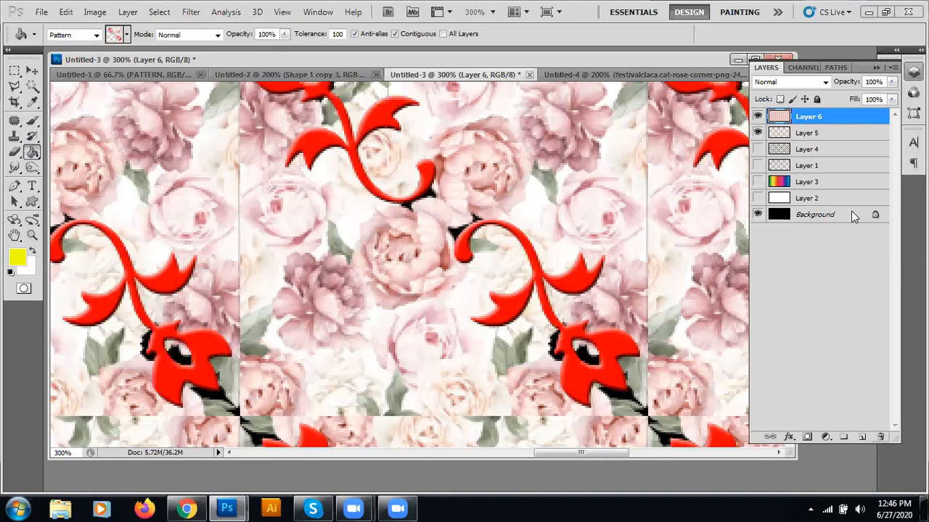
click(861, 436)
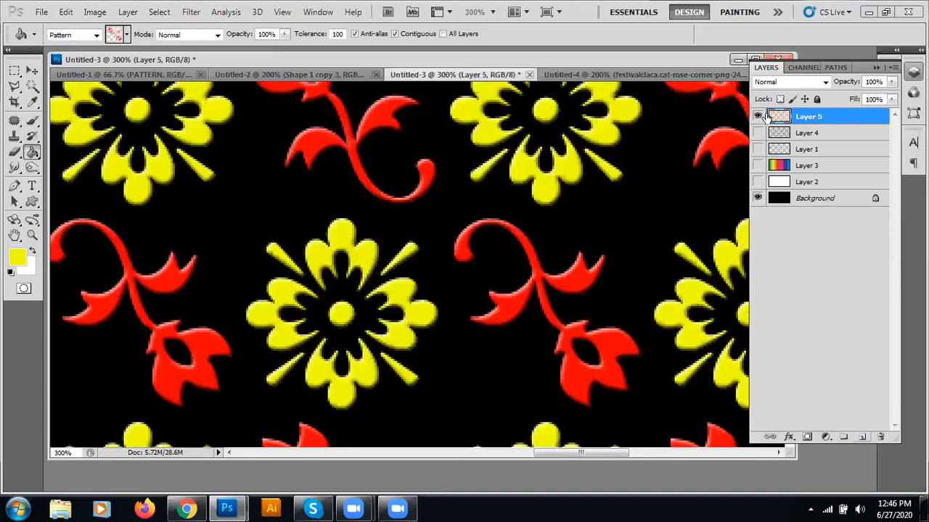
click(757, 133)
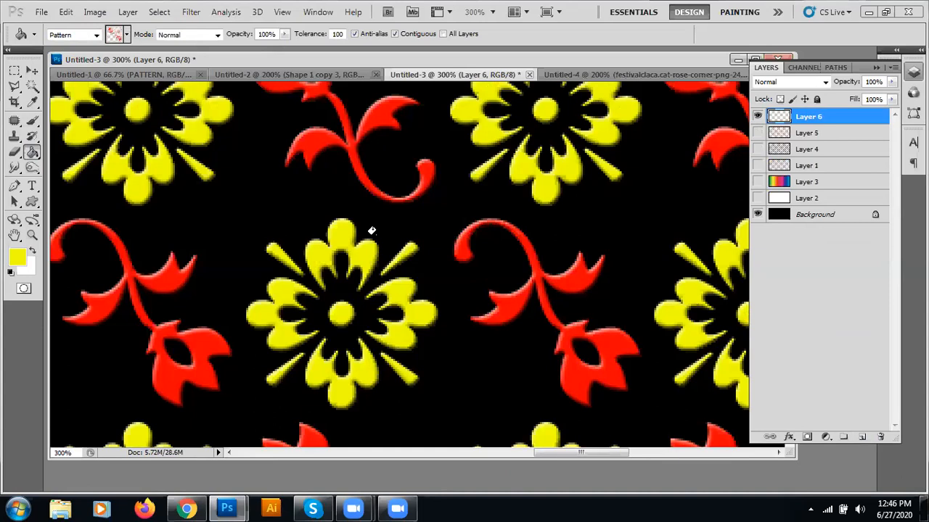
click(611, 317)
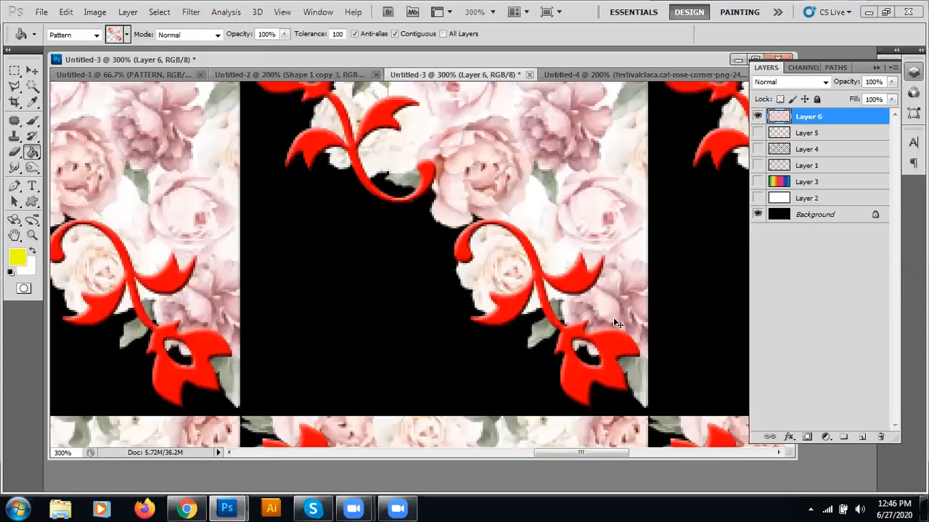
- Examine the half-rose pattern up close and across the whole Untitled-3 document
key(ctrl+plus)
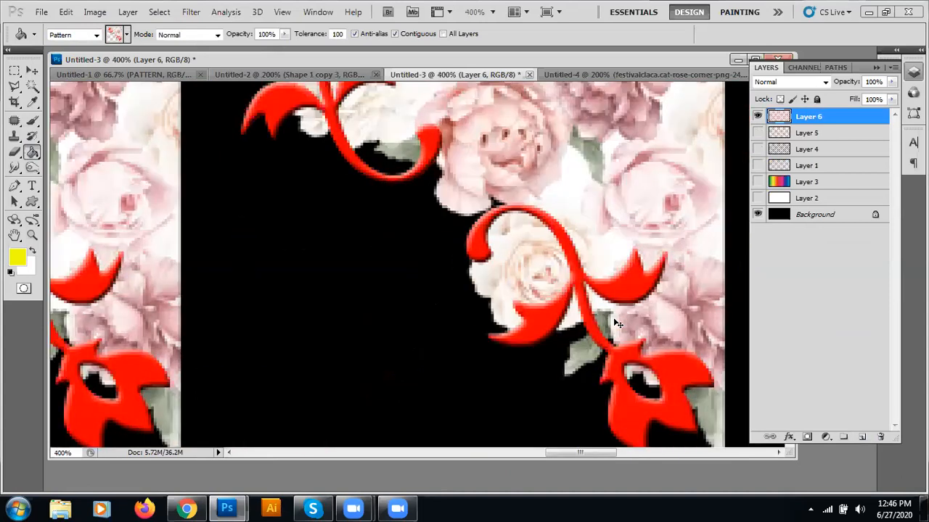
scroll(615, 323, left, 5)
key(ctrl+minus)
key(ctrl+minus)
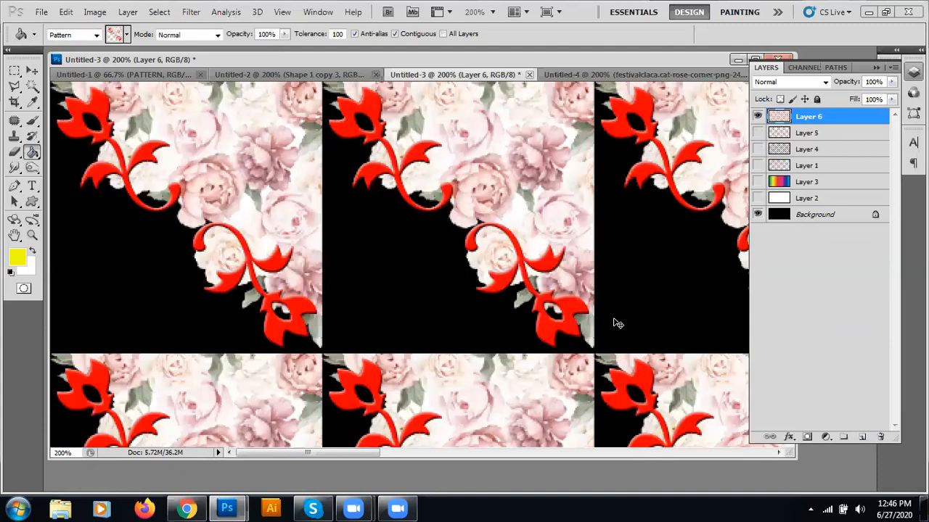
key(ctrl+minus)
key(ctrl+minus)
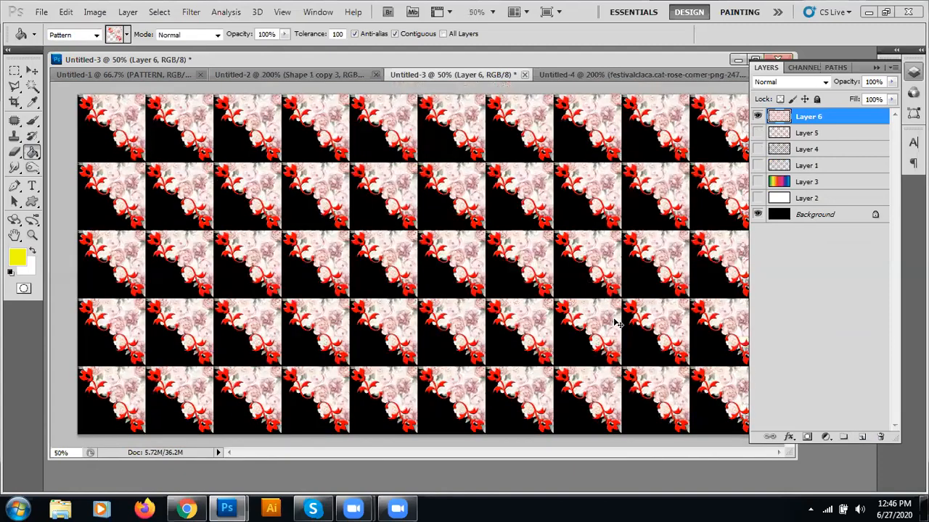
key(ctrl+minus)
key(ctrl+plus)
- Preview the pattern over the rainbow Layer 3, hide that layer again, and show the white Layer 2 as the backdrop
click(18, 258)
click(839, 168)
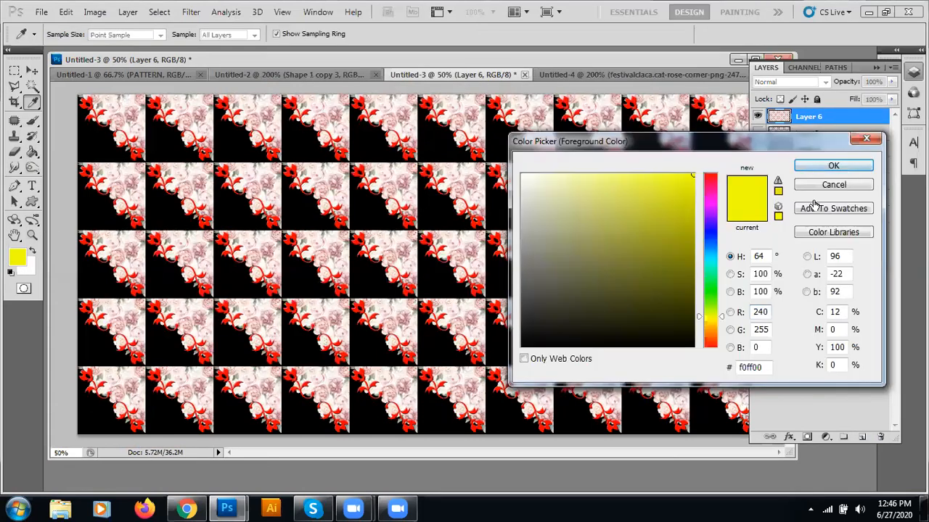
click(756, 182)
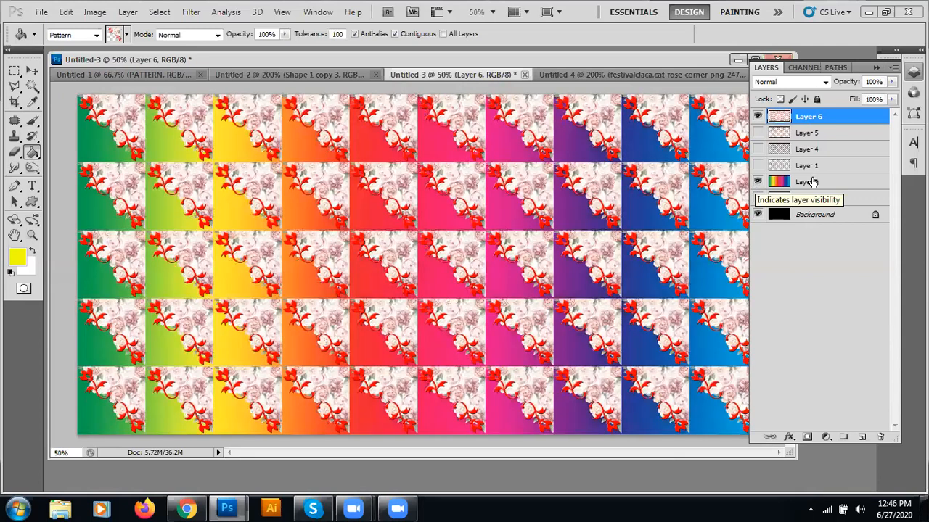
click(800, 201)
click(756, 185)
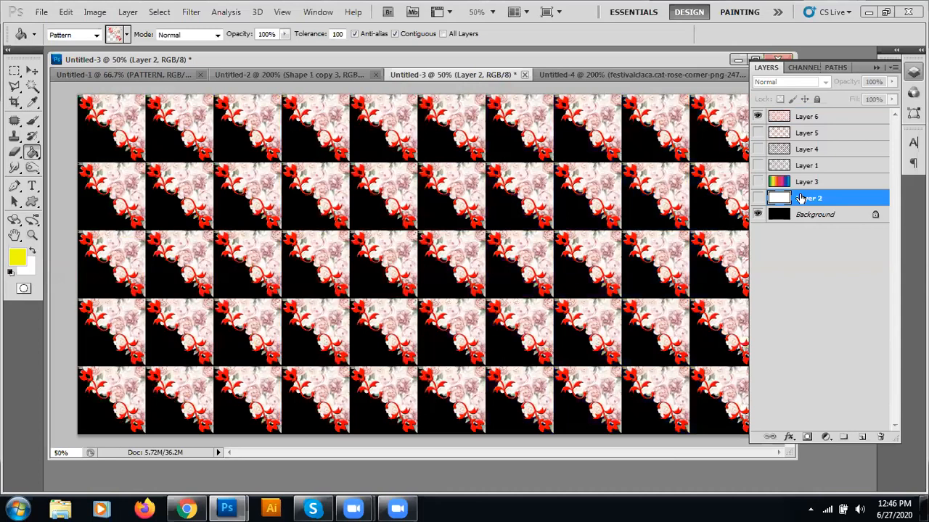
click(756, 200)
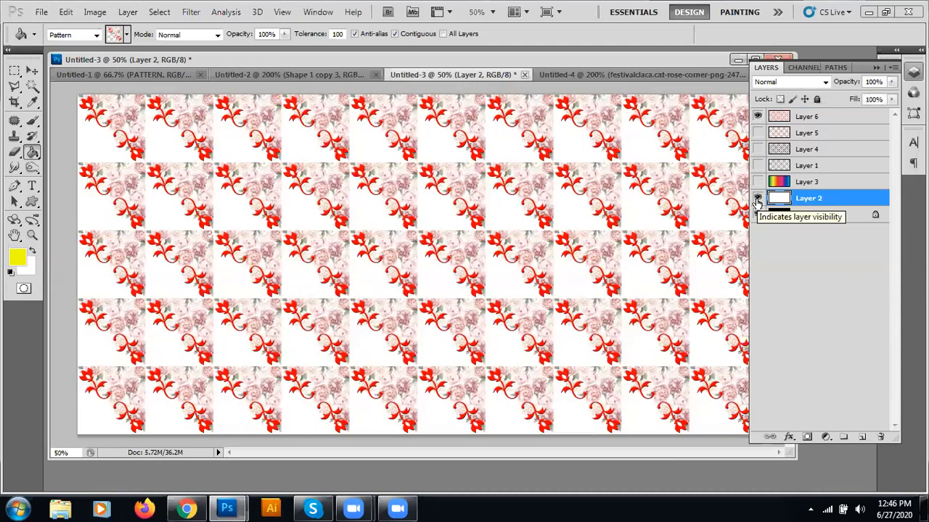